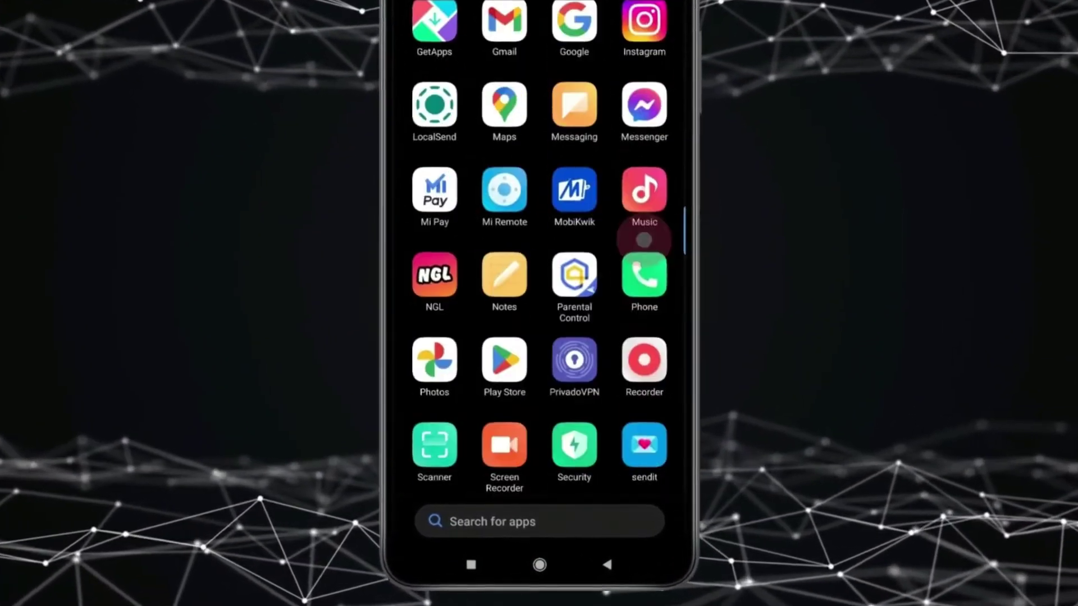
scroll(643, 240, down, 3)
Step: Launch Snapchat, open Memories and switch to multi-select mode
click(575, 318)
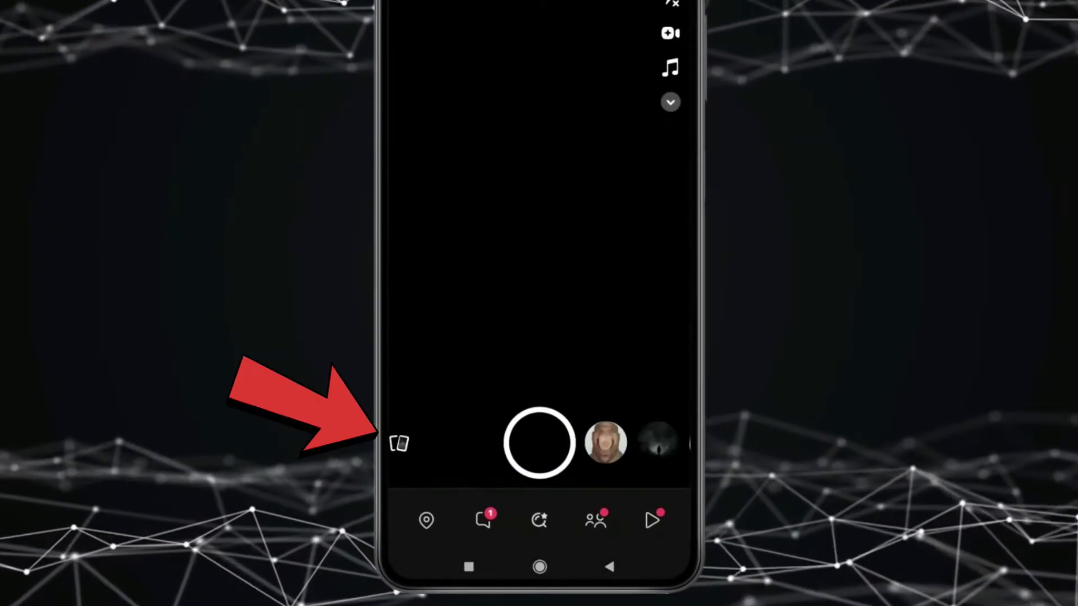
click(401, 441)
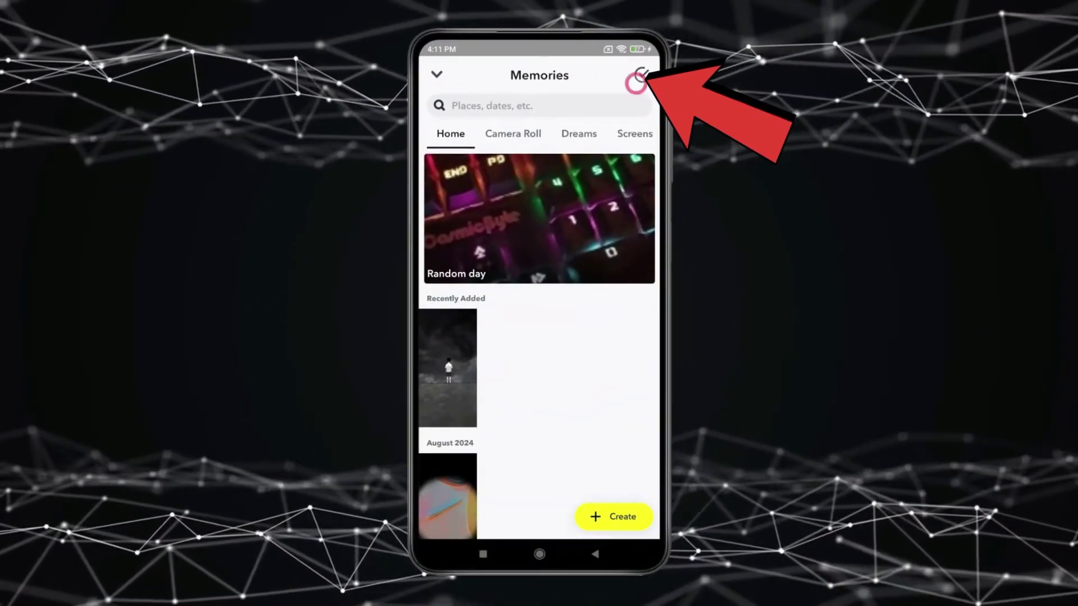
click(638, 79)
Step: Select 14 snaps across months, including March 2024, and bring up the export sheet
click(447, 368)
click(448, 497)
scroll(538, 379, down, 3)
scroll(539, 378, down, 2)
click(446, 331)
click(507, 331)
scroll(539, 336, down, 2)
scroll(539, 337, down, 2)
click(581, 326)
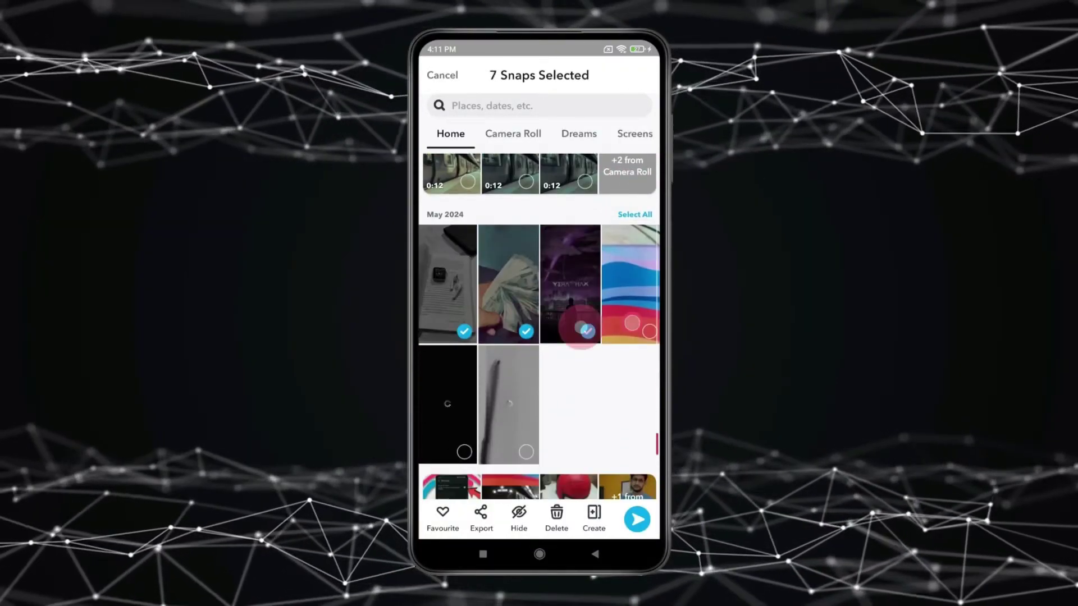
scroll(538, 337, down, 3)
scroll(539, 336, down, 3)
click(447, 310)
scroll(540, 338, down, 2)
click(614, 351)
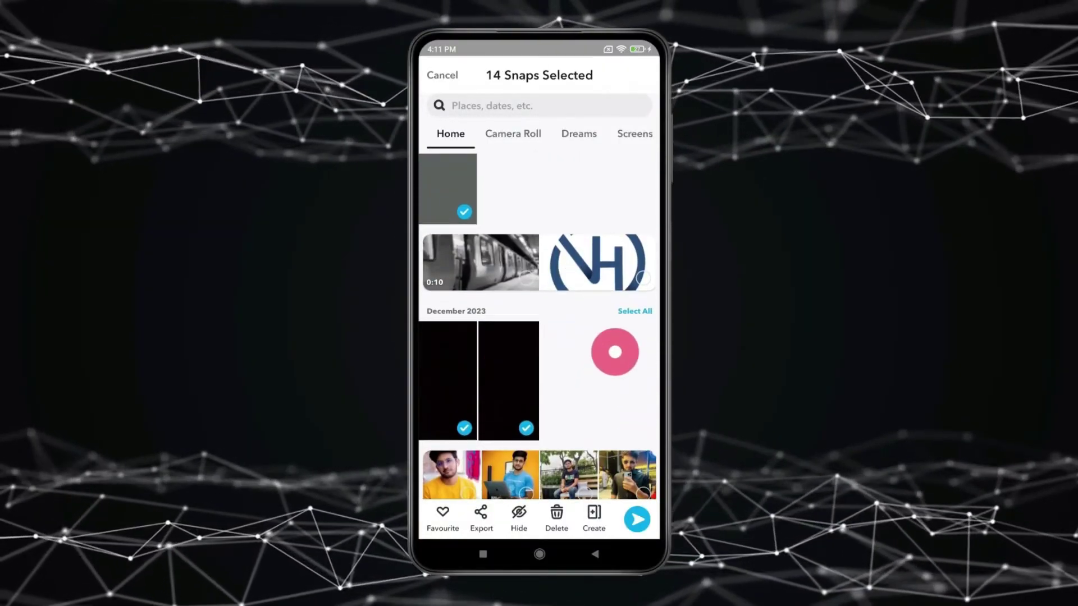
scroll(608, 425, up, 1)
scroll(608, 425, up, 1)
scroll(615, 356, up, 3)
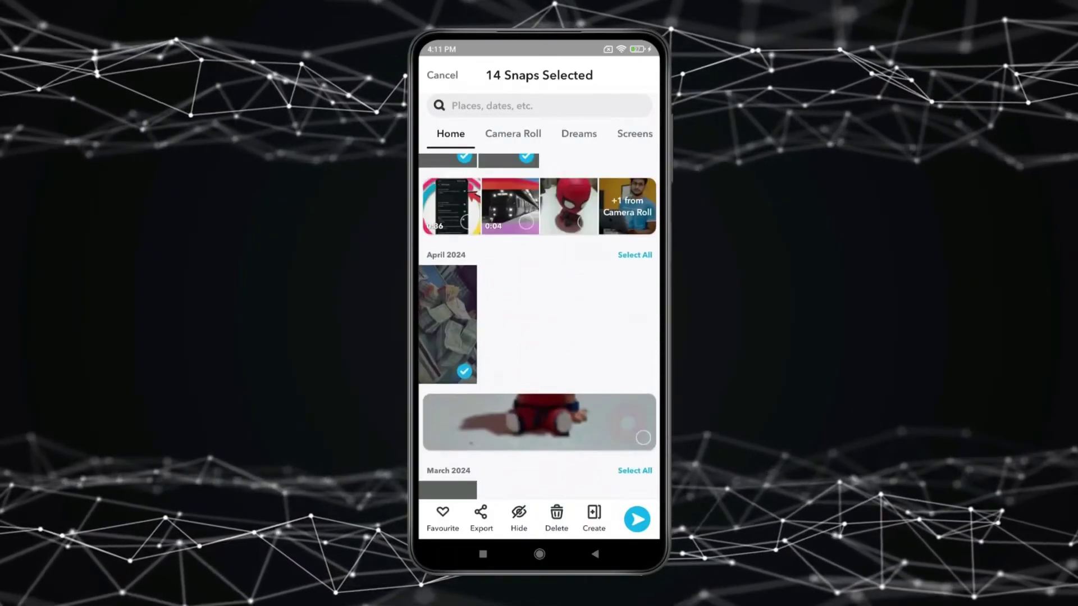
scroll(615, 356, up, 1)
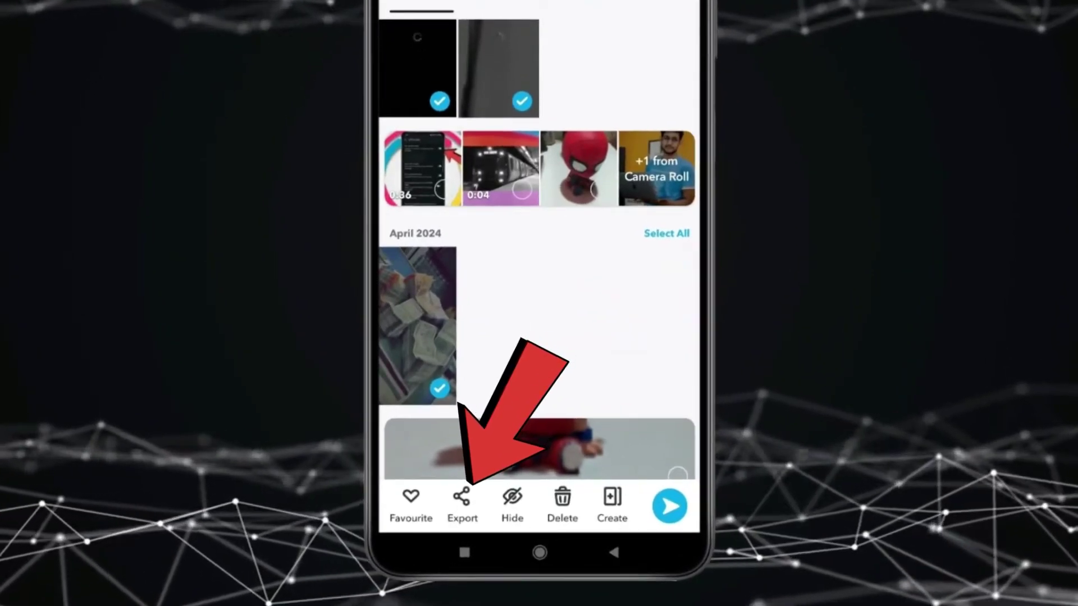
click(462, 504)
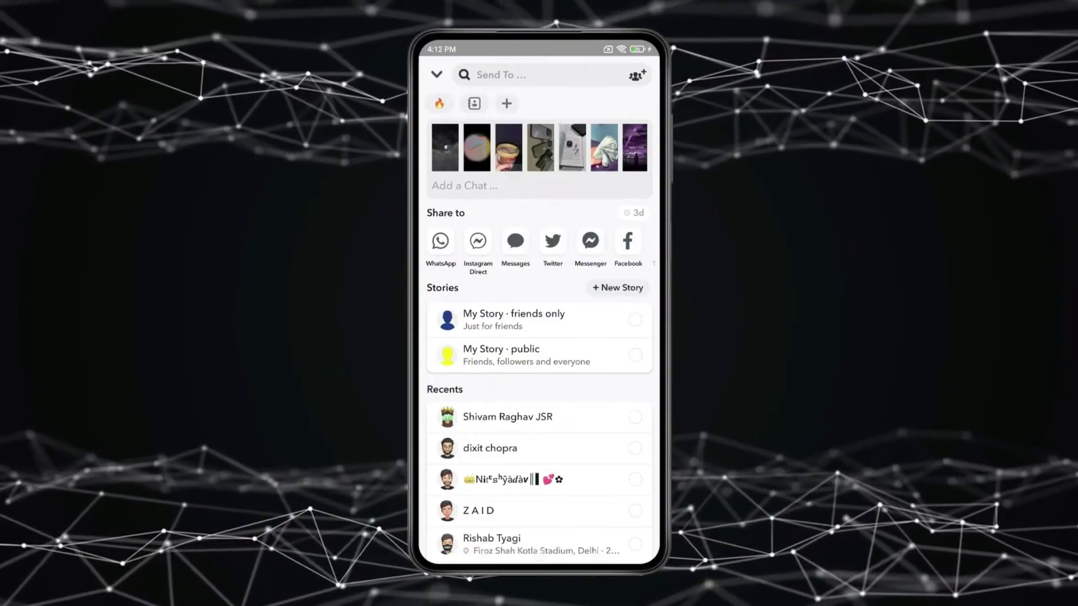
drag(590, 242, 463, 242)
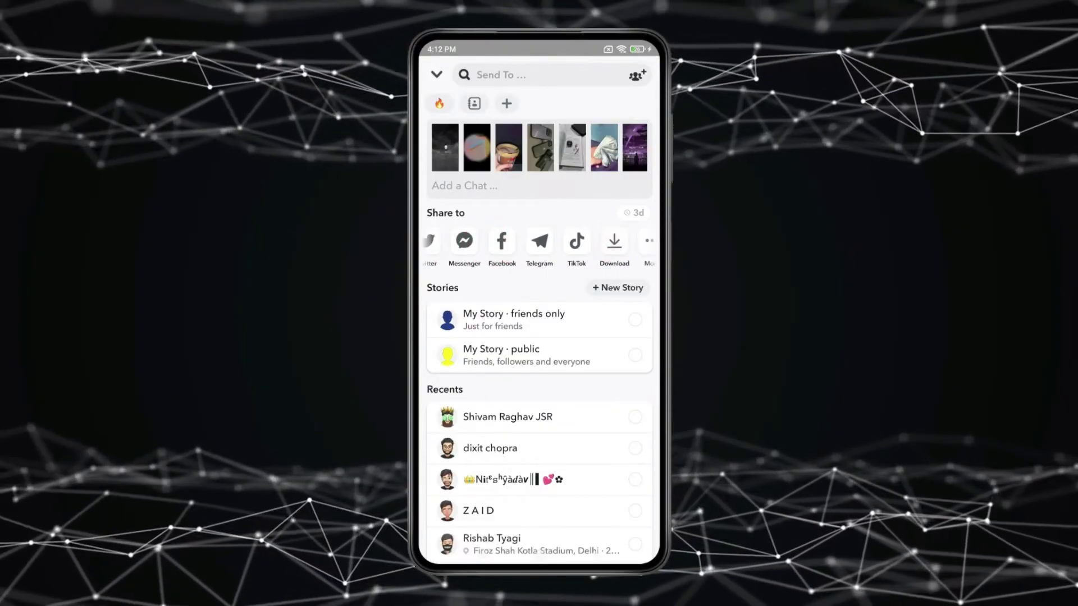